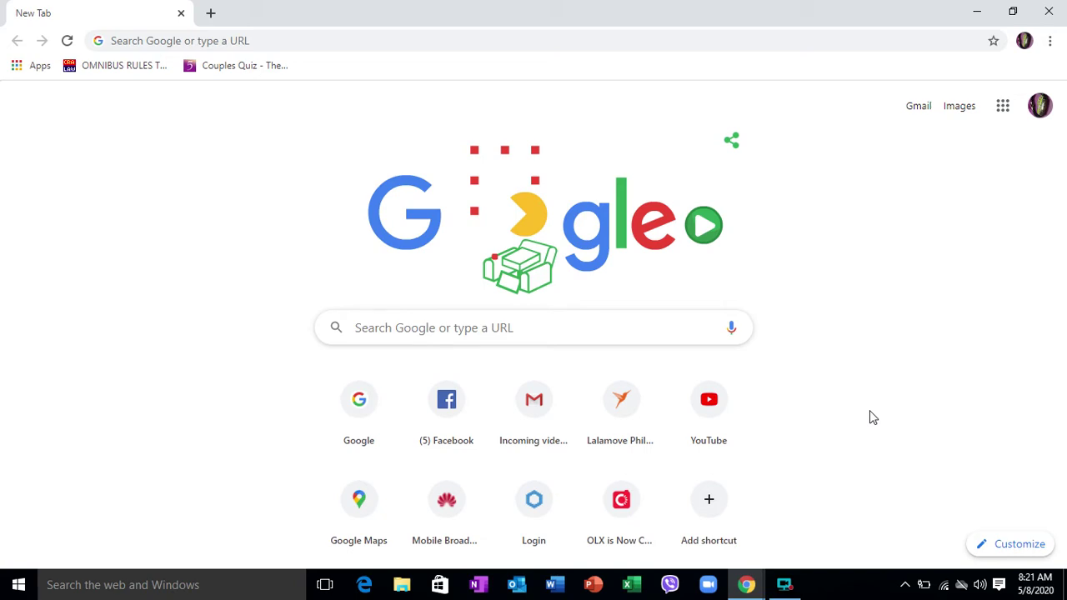
click(442, 41)
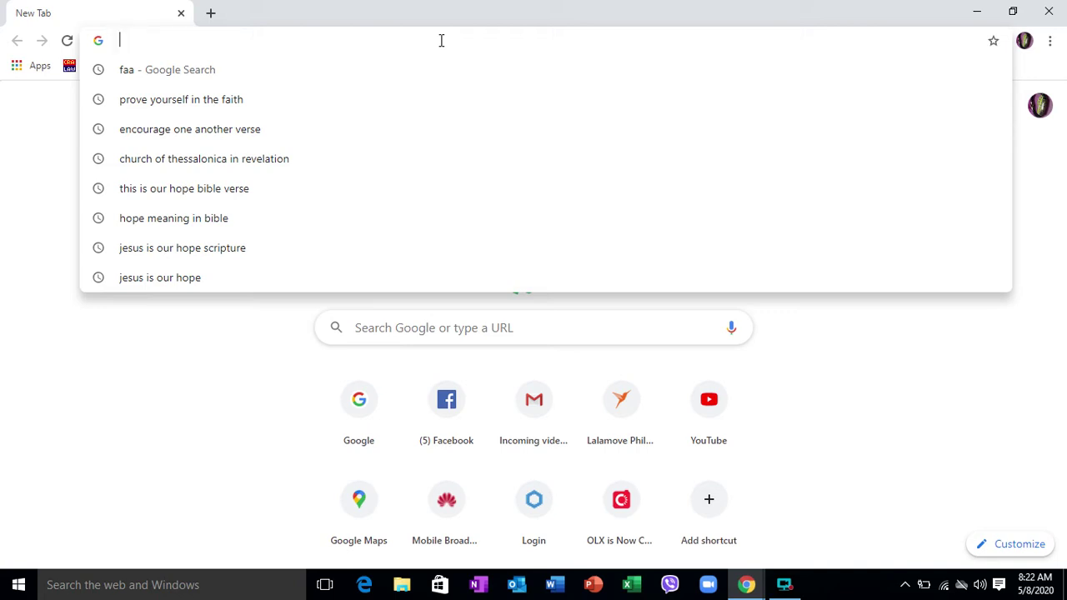
click(962, 468)
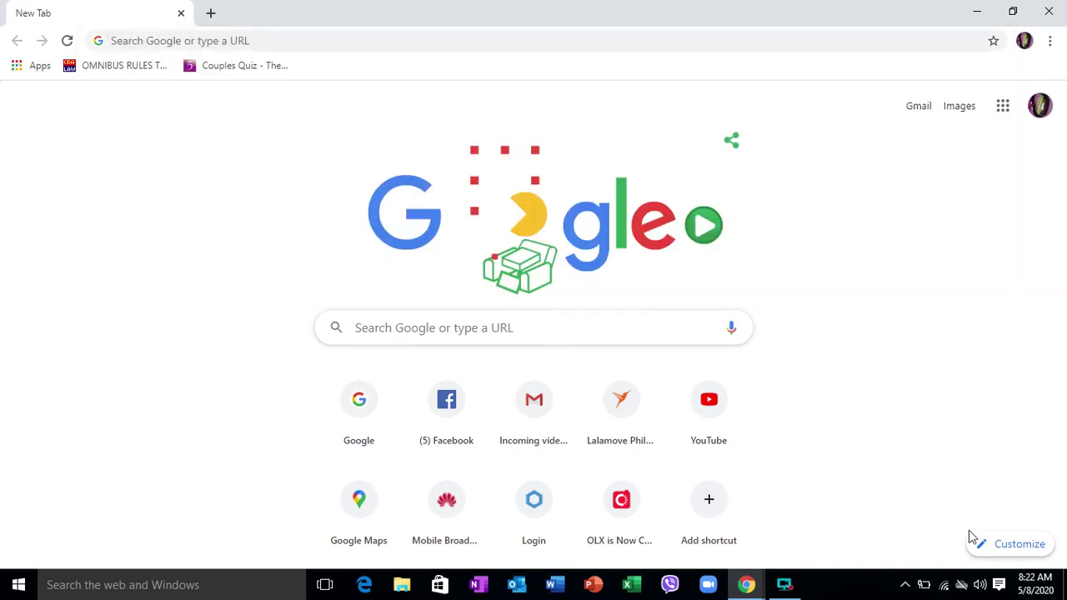
Open the Network and Sharing Center from the system's network connection
click(949, 589)
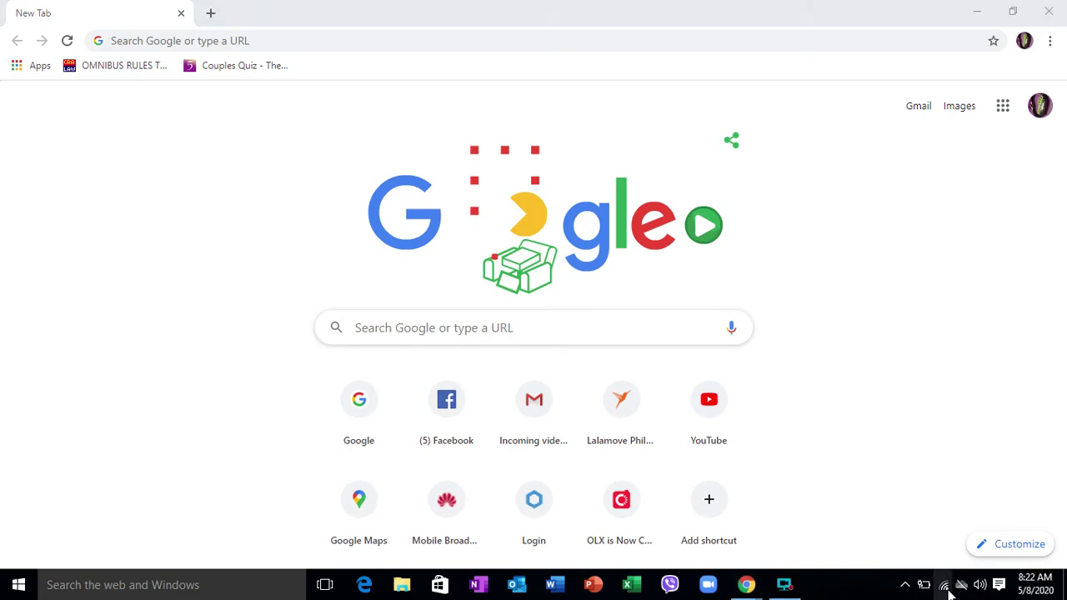
click(947, 589)
click(946, 589)
click(947, 589)
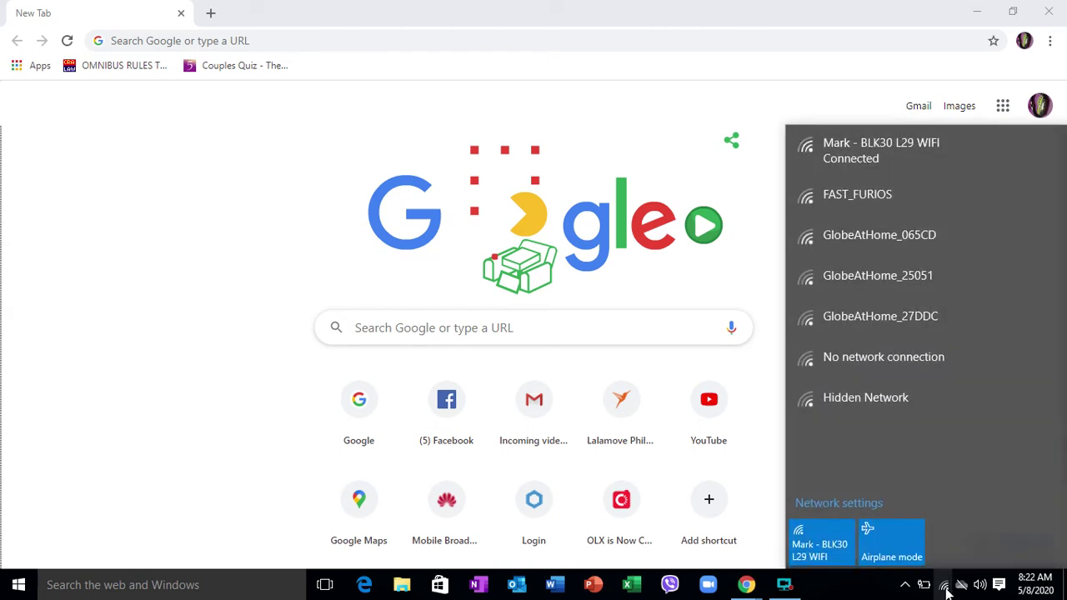
right_click(946, 588)
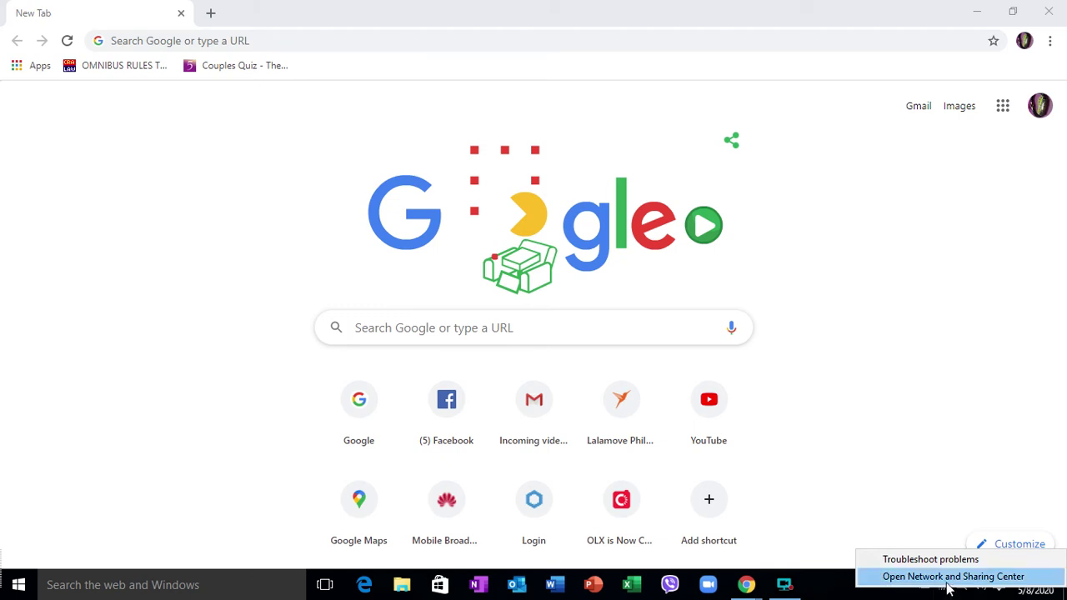
click(951, 577)
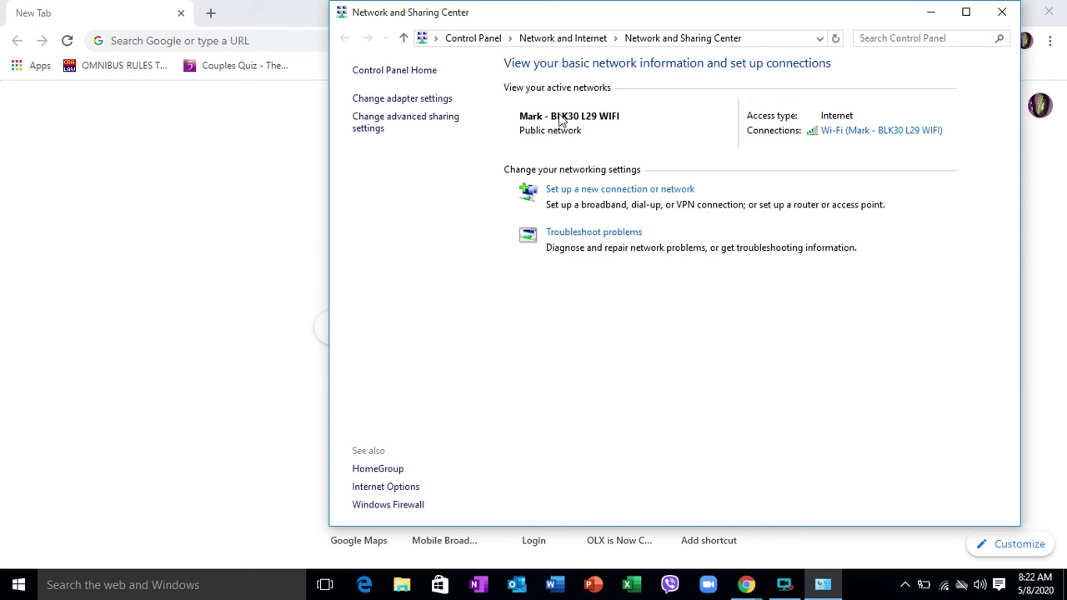
Show the connection details of the active Wi-Fi network and highlight the IPv4 DHCP Server entry
click(859, 138)
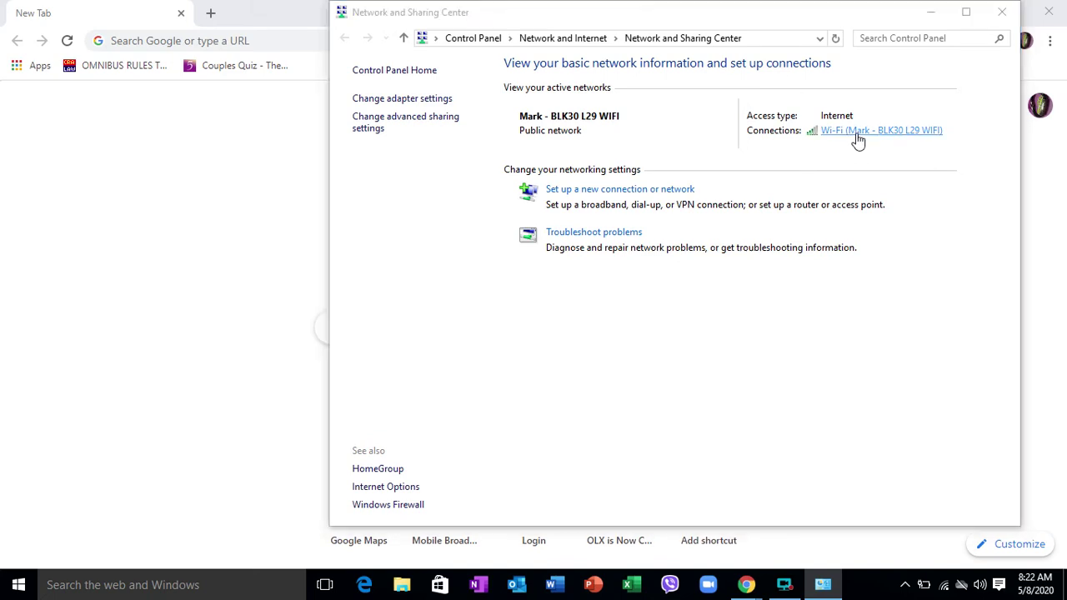
drag(513, 140, 269, 97)
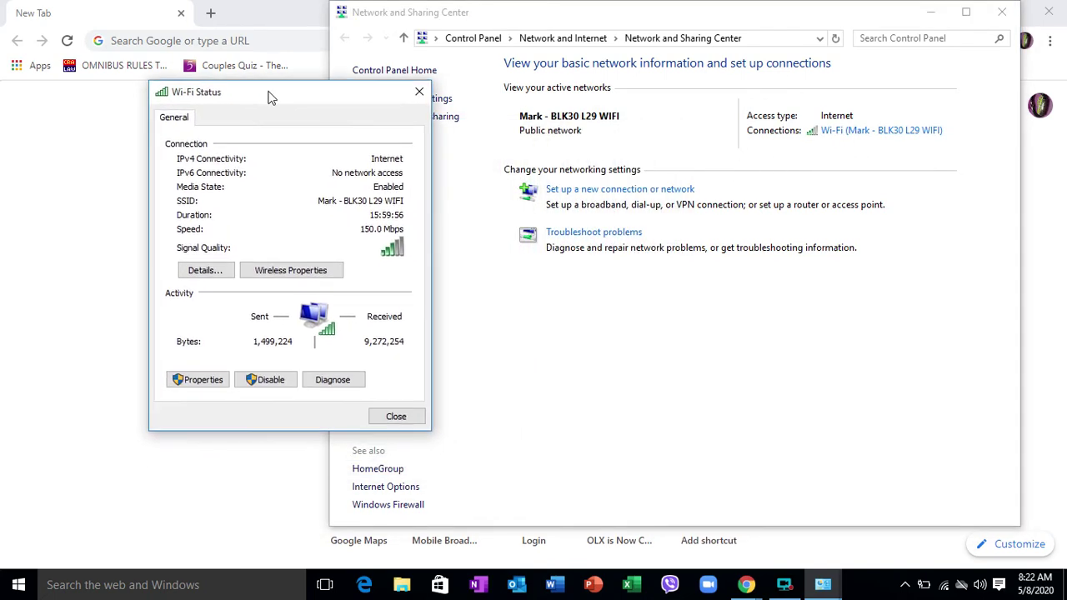
click(215, 275)
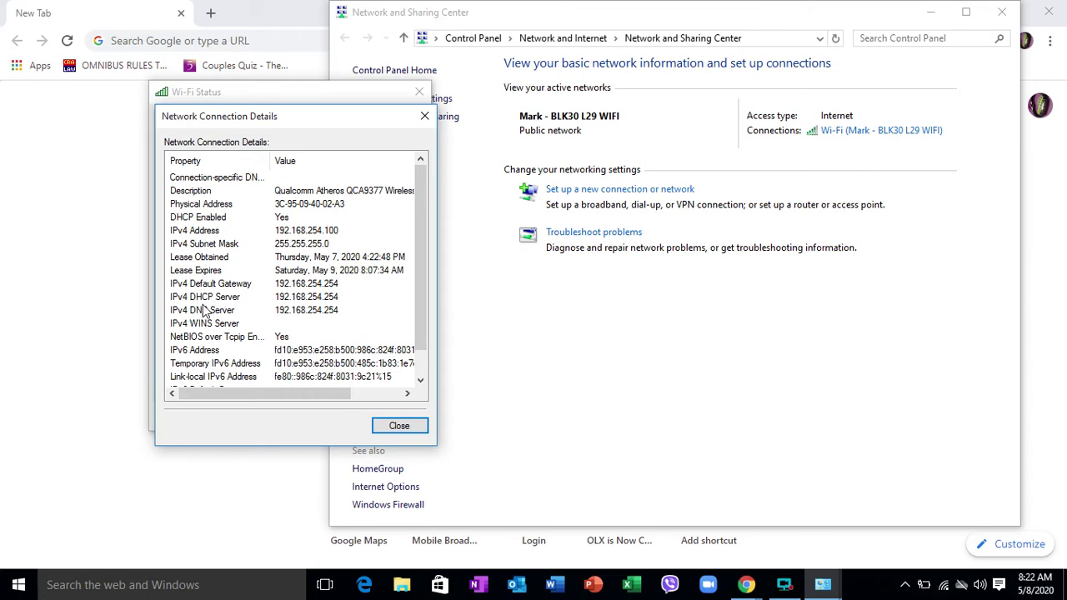
click(312, 301)
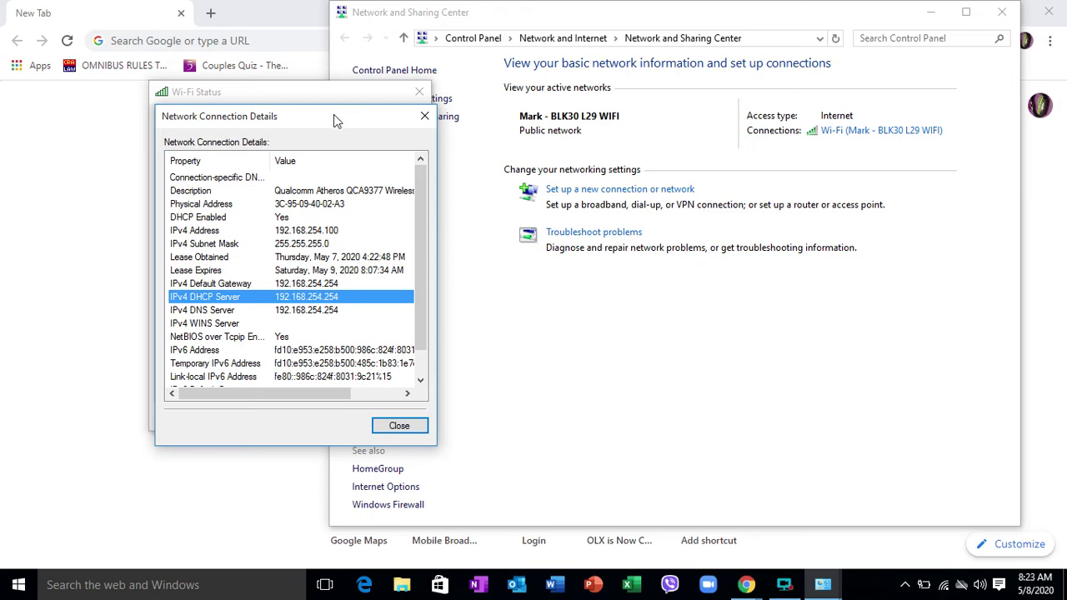
drag(334, 116, 390, 115)
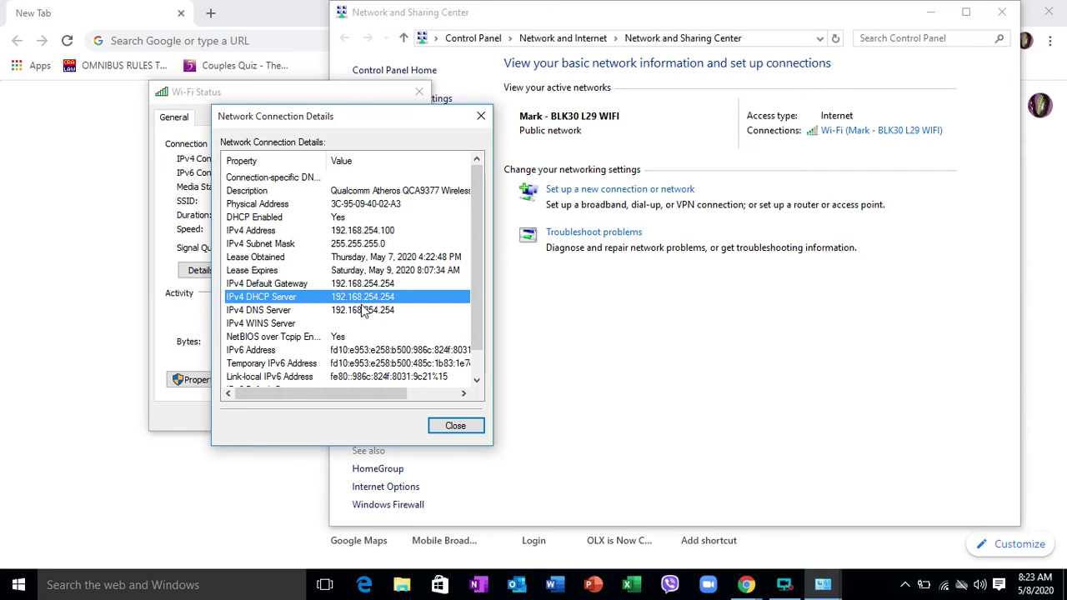
Switch to Chrome and load the router page at 192.168.254.254
click(88, 188)
click(295, 47)
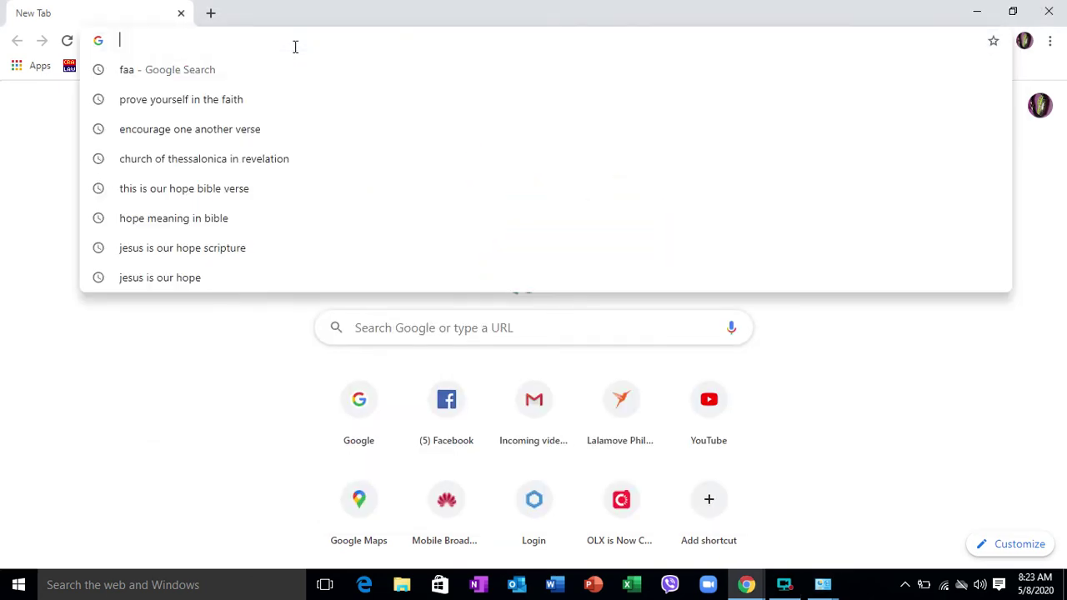
text(192)
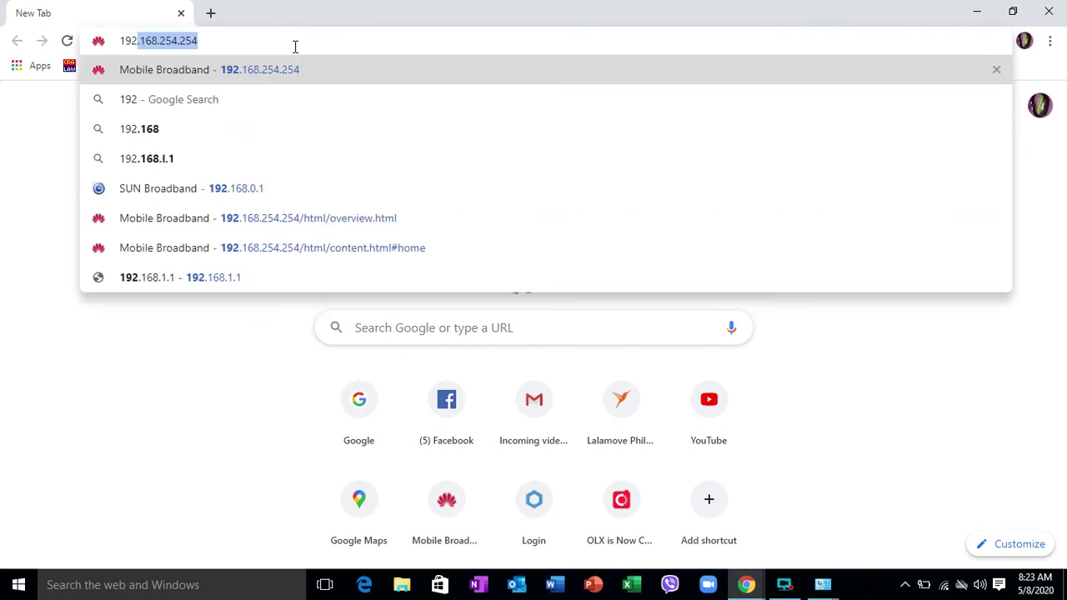
text(.168)
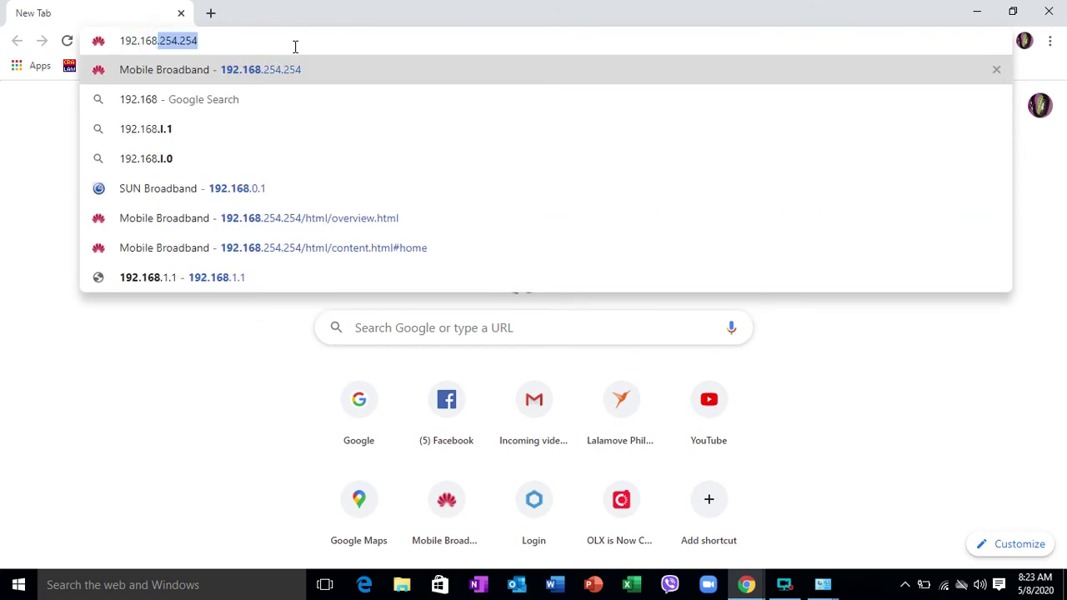
text(.254.25)
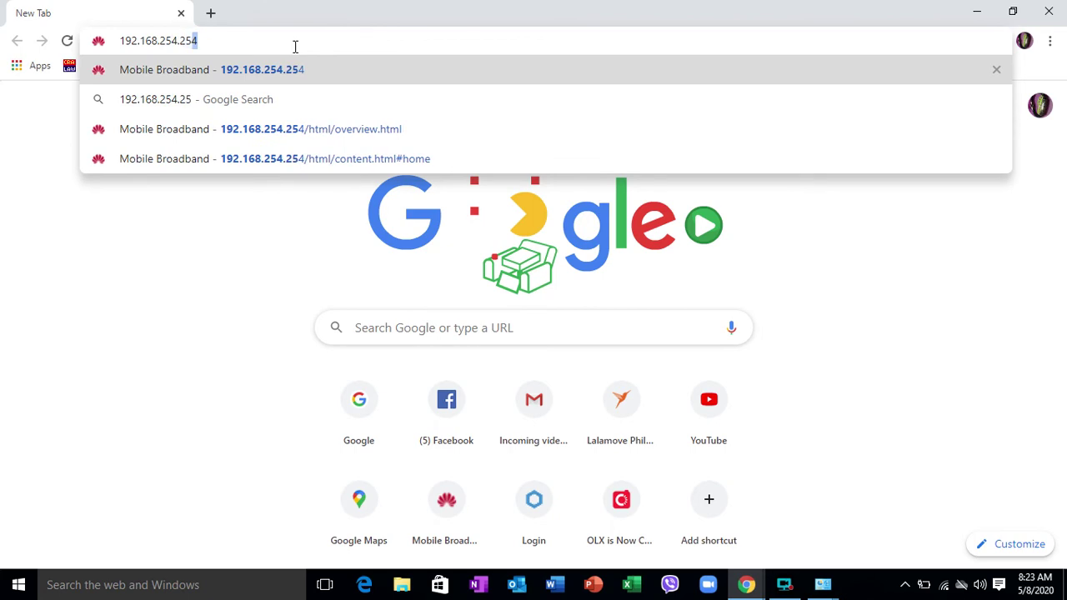
text(4)
key(Return)
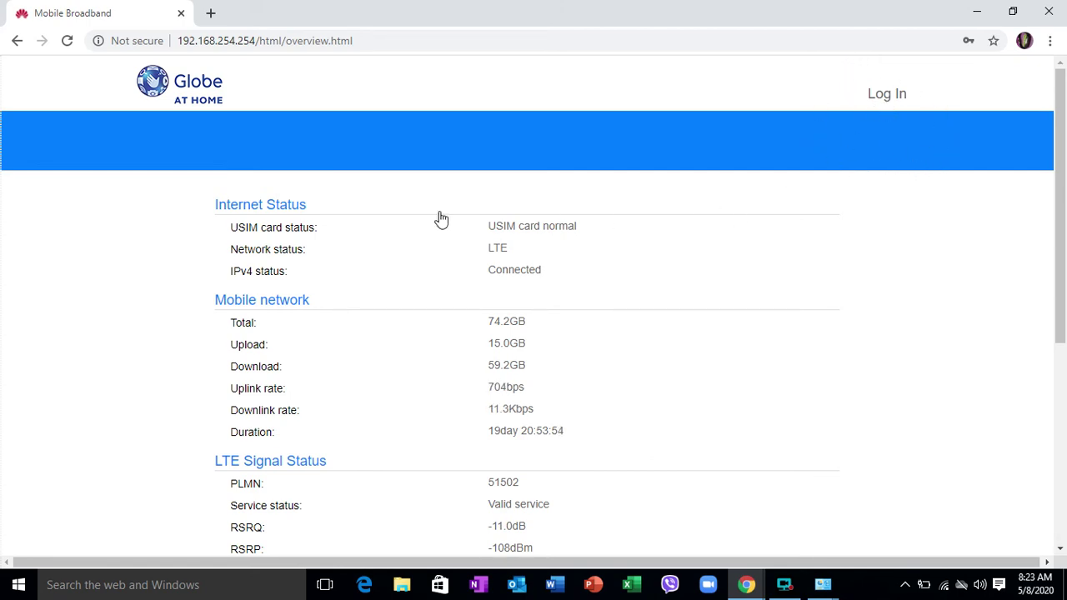
Log in to the Globe At Home router with the browser's saved user name and password
scroll(303, 241, down, 5)
scroll(524, 324, up, 5)
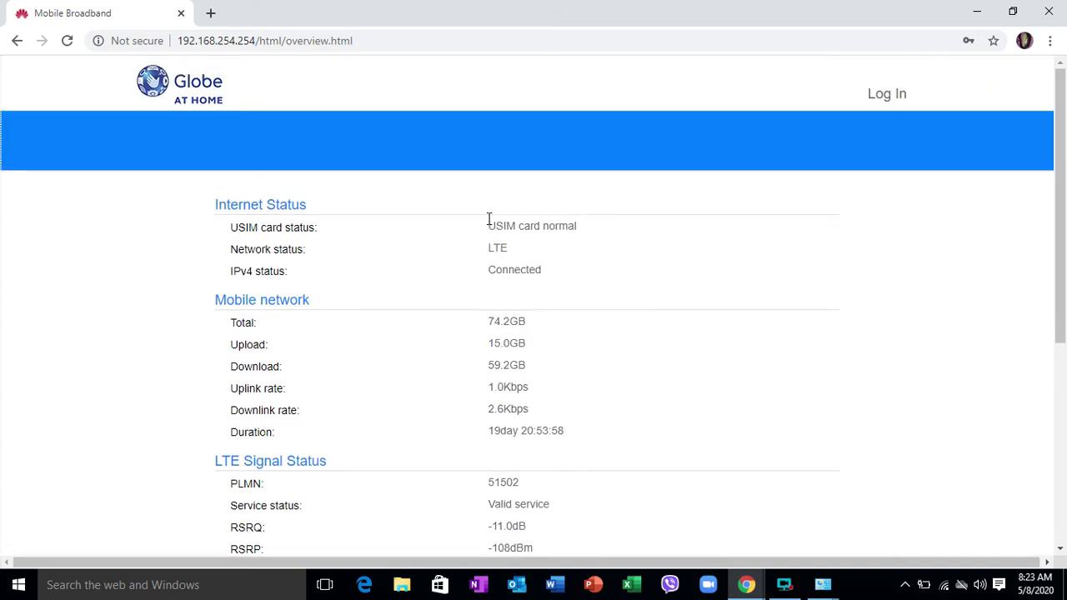
scroll(200, 343, down, 1)
scroll(208, 357, down, 3)
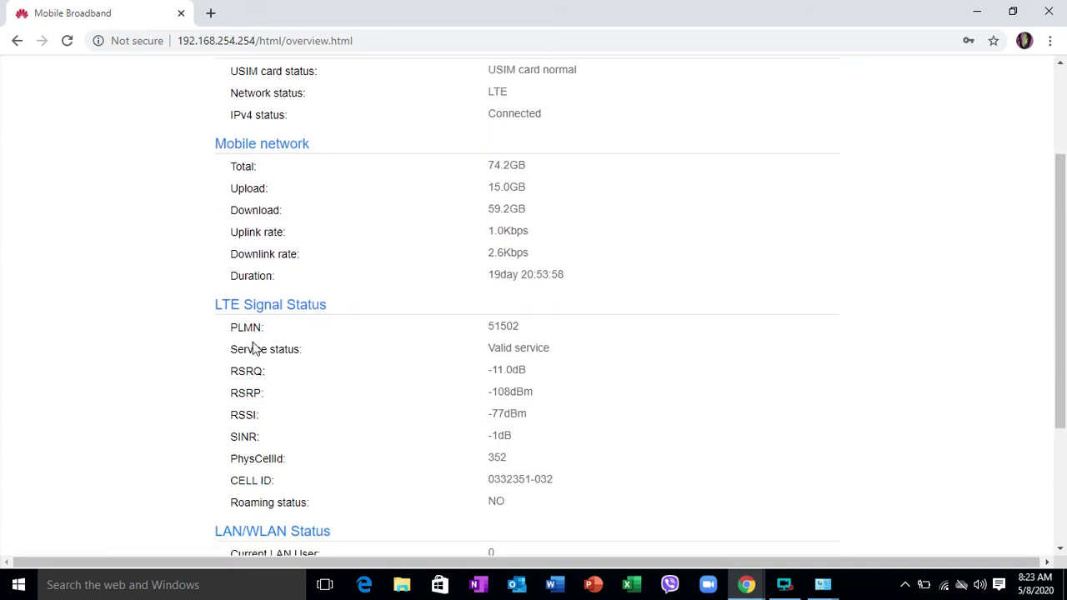
scroll(167, 284, up, 5)
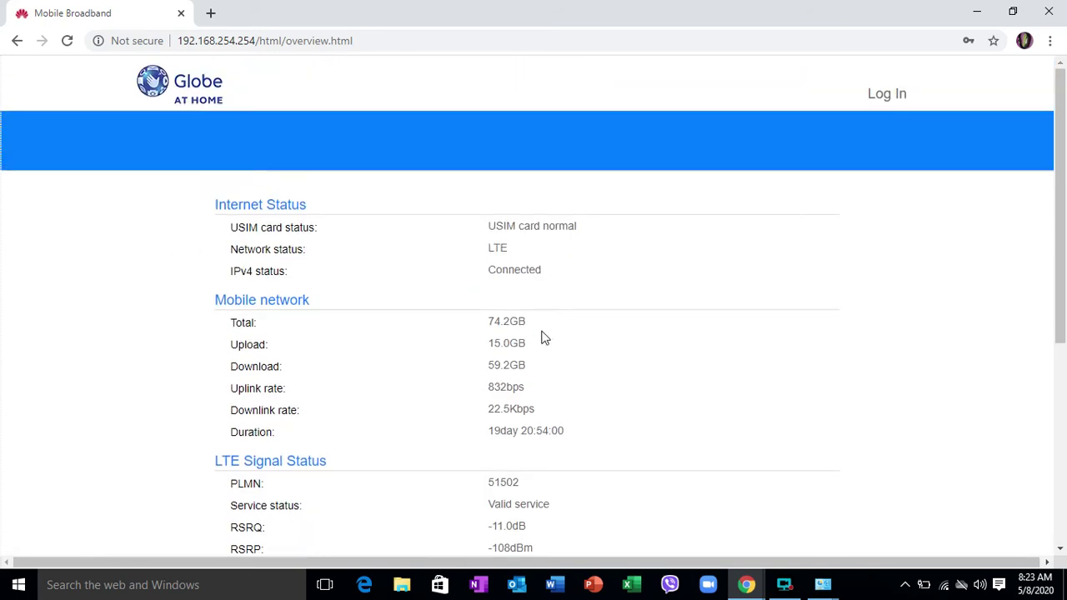
click(876, 100)
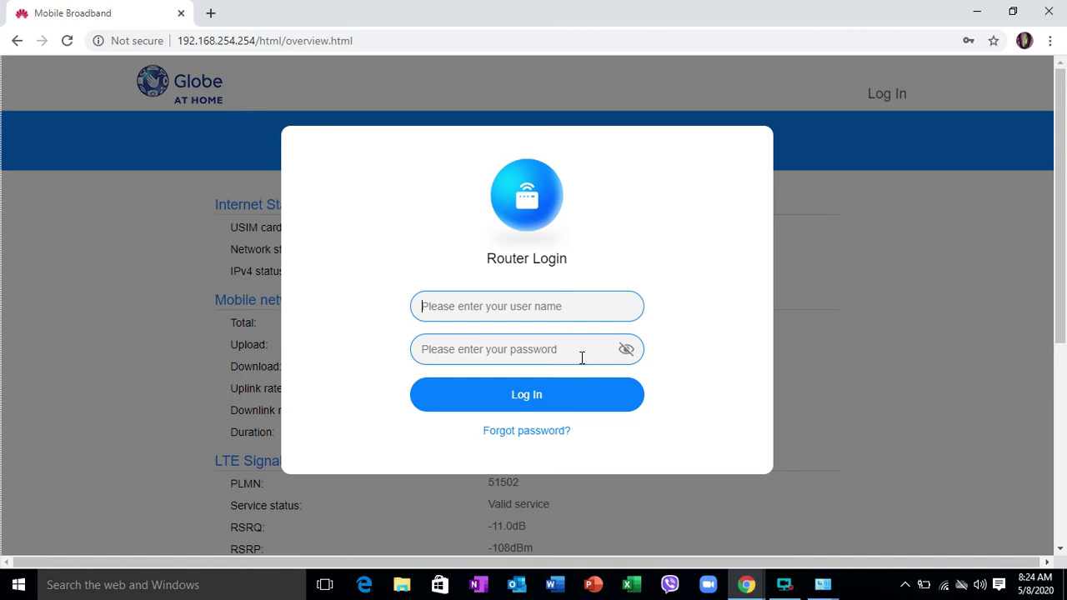
click(557, 302)
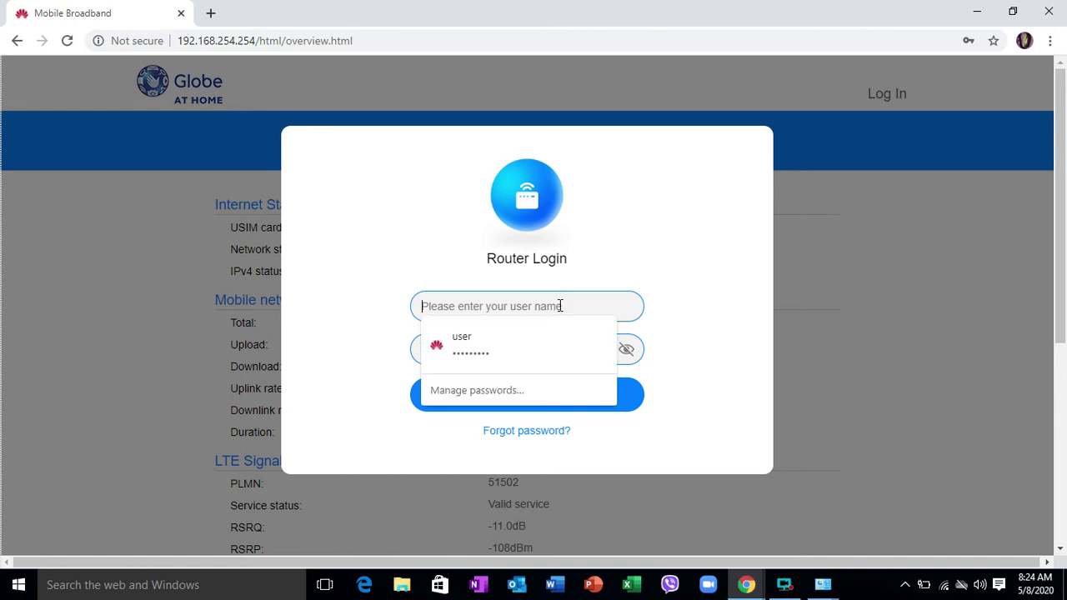
click(521, 333)
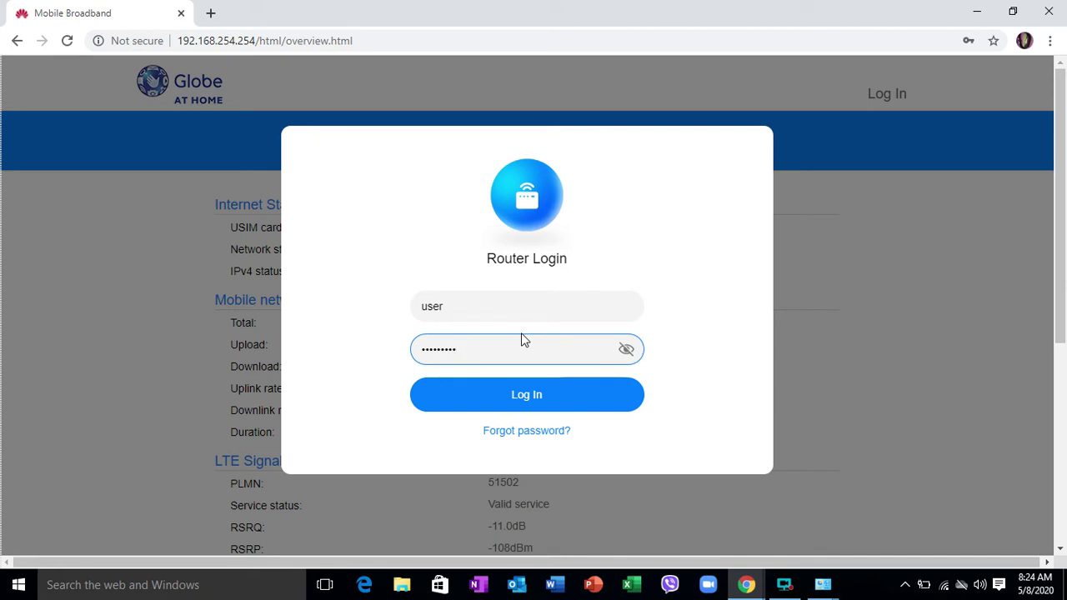
click(583, 404)
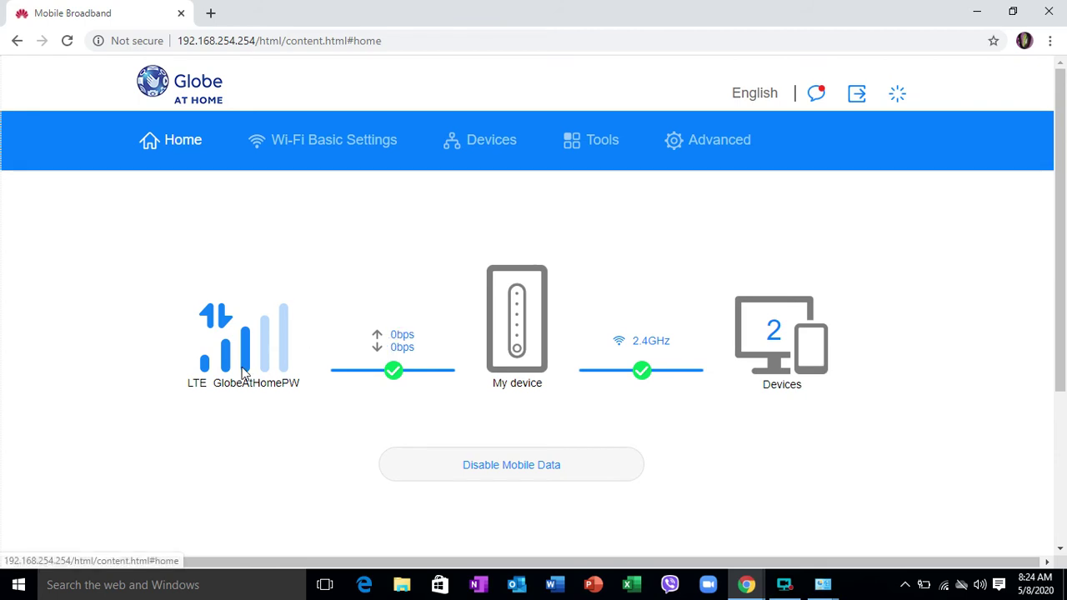
Look over the router's home overview and open the Wi-Fi Basic Settings page
scroll(233, 303, down, 1)
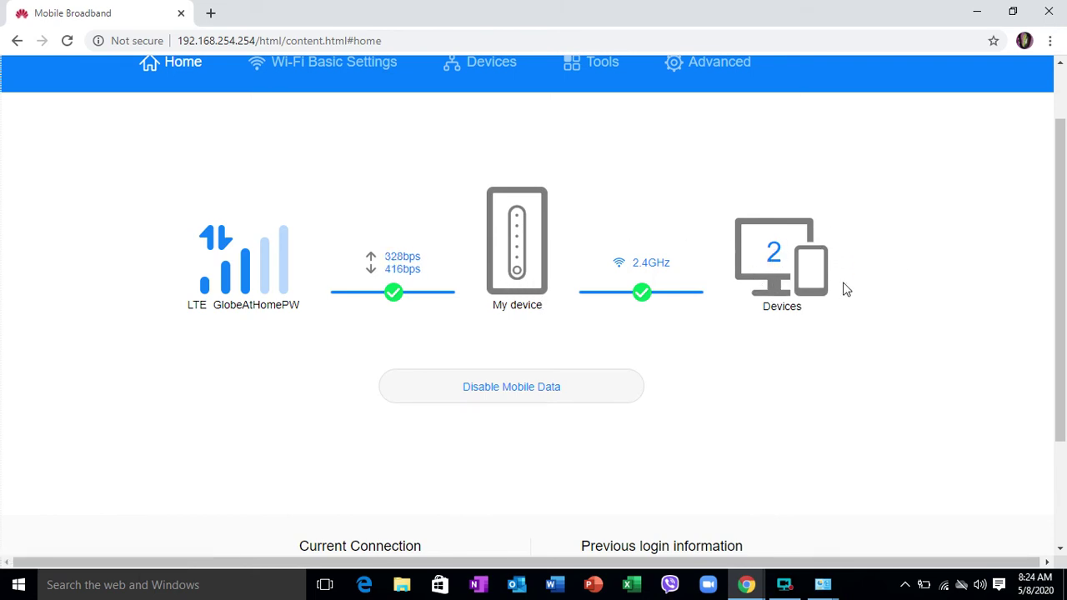
scroll(769, 267, up, 1)
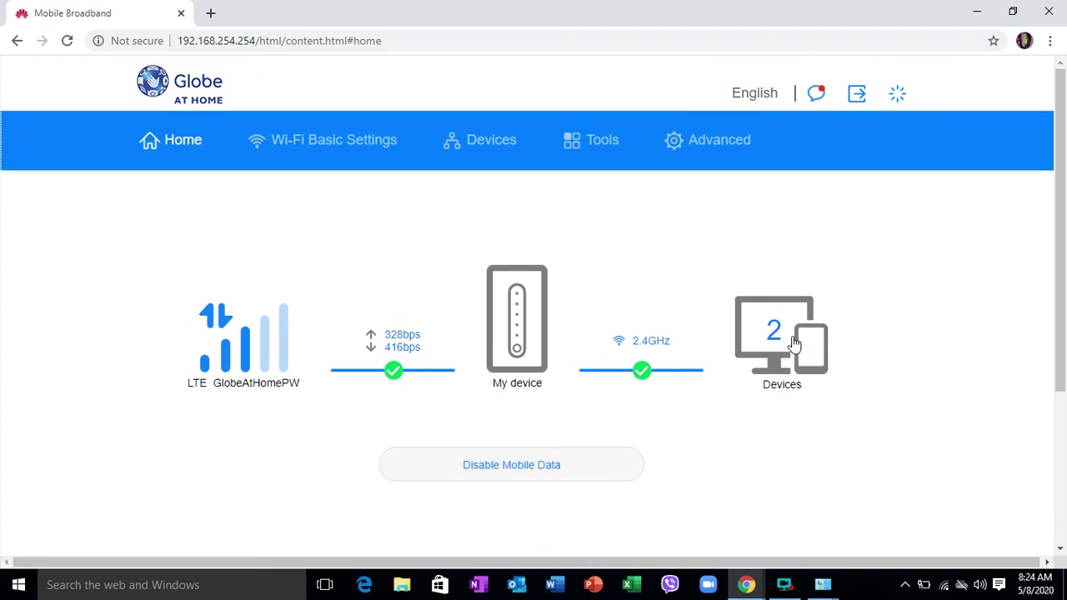
scroll(797, 350, down, 1)
scroll(415, 283, up, 1)
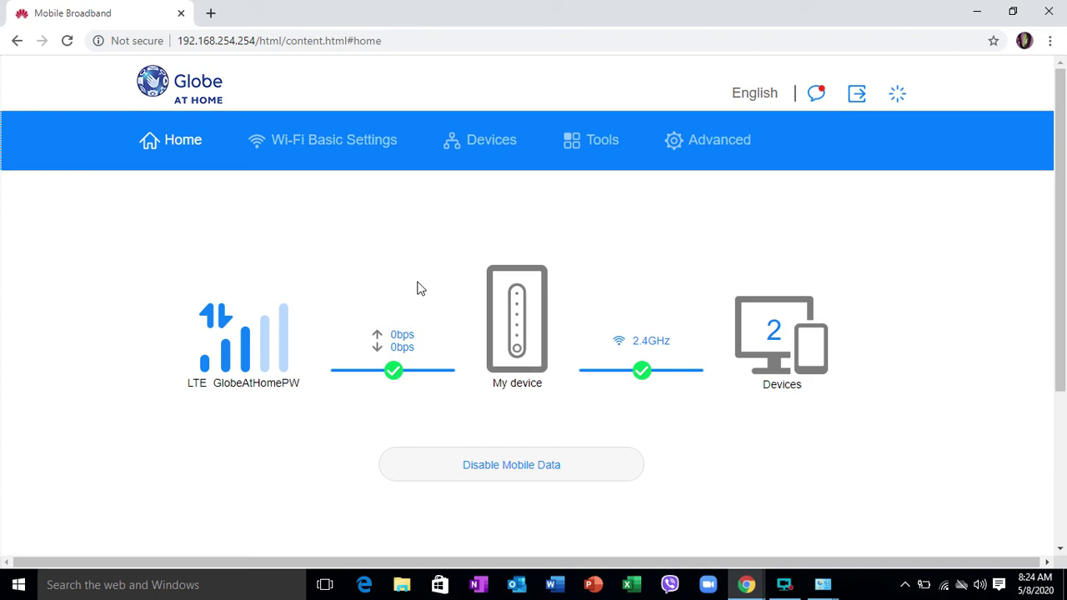
click(376, 158)
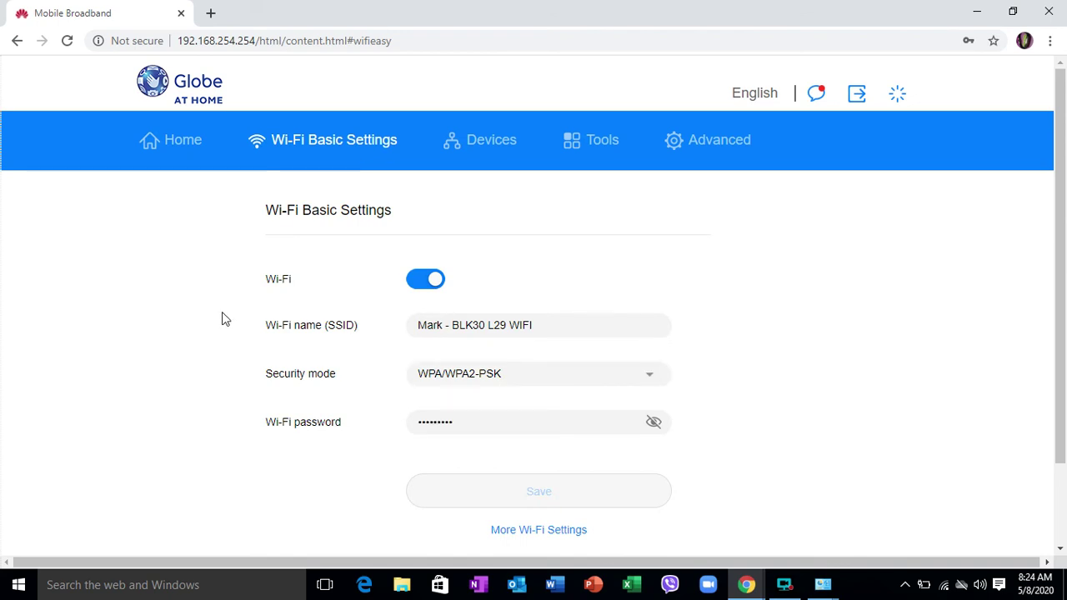
Examine the Wi-Fi name (SSID) setting and select the entire network name
scroll(225, 321, down, 1)
drag(259, 252, 322, 252)
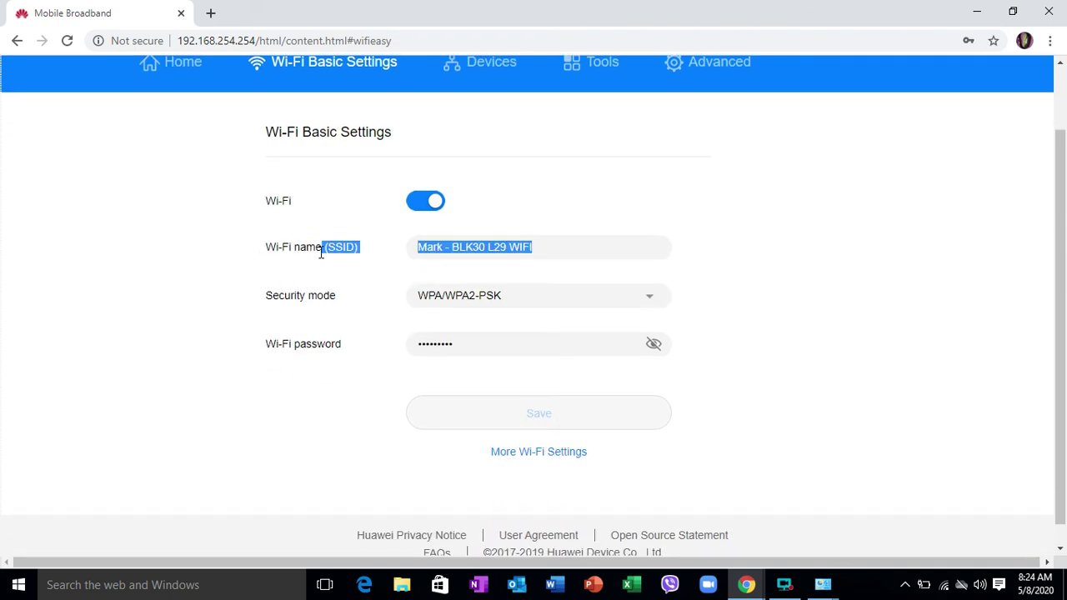
click(338, 252)
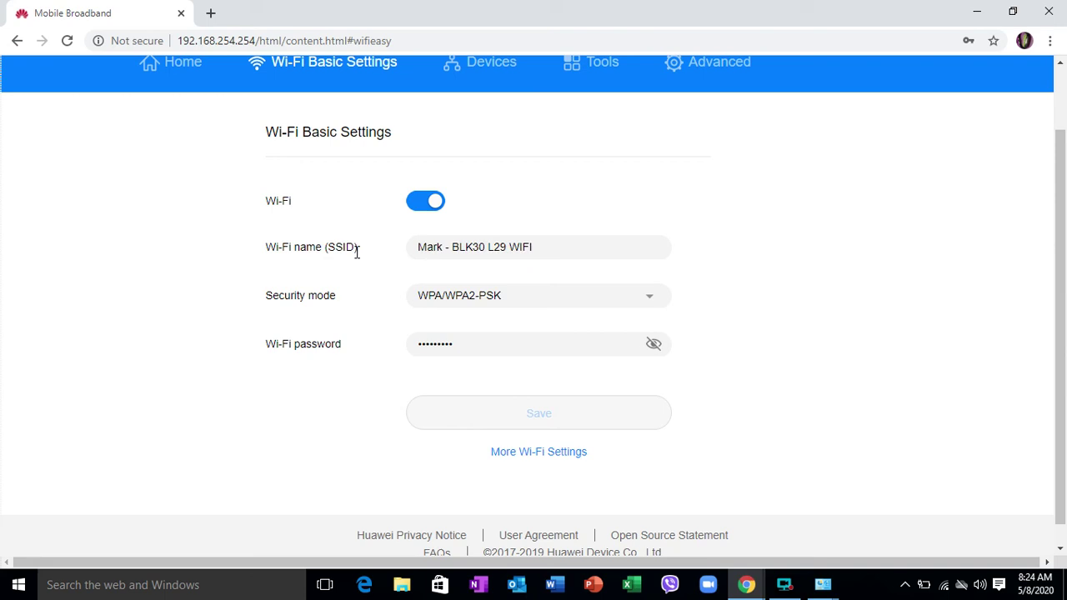
click(431, 247)
click(567, 252)
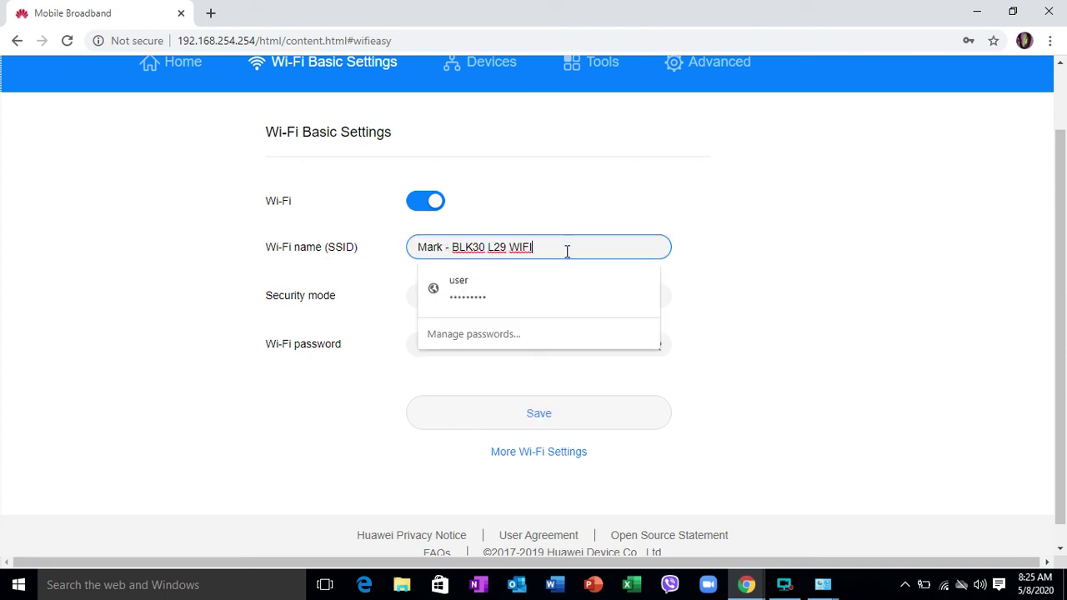
drag(567, 252, 245, 302)
click(29, 297)
click(450, 246)
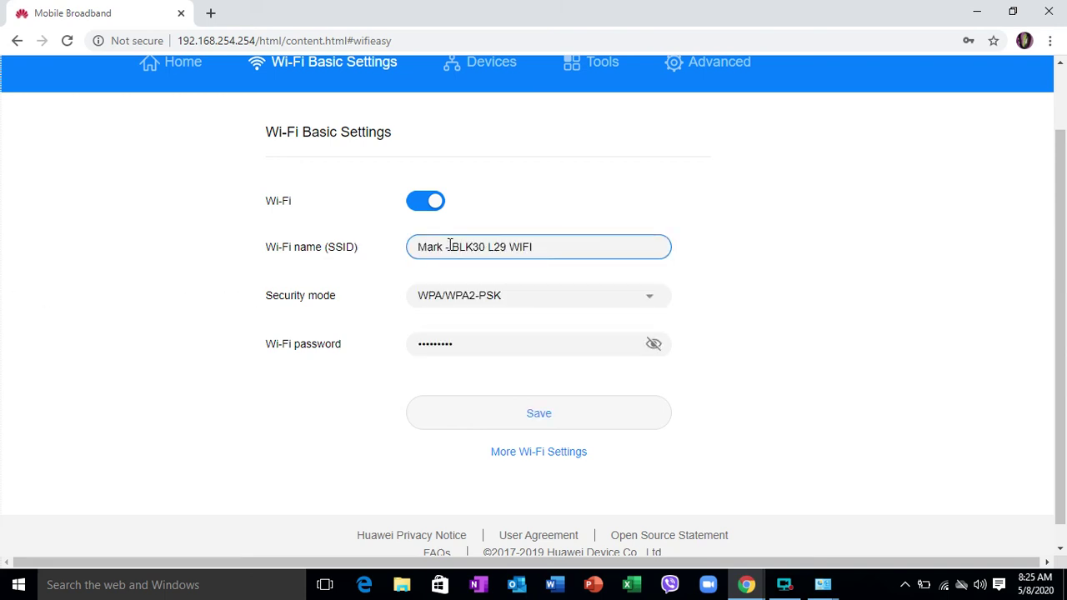
drag(450, 246, 560, 243)
click(562, 243)
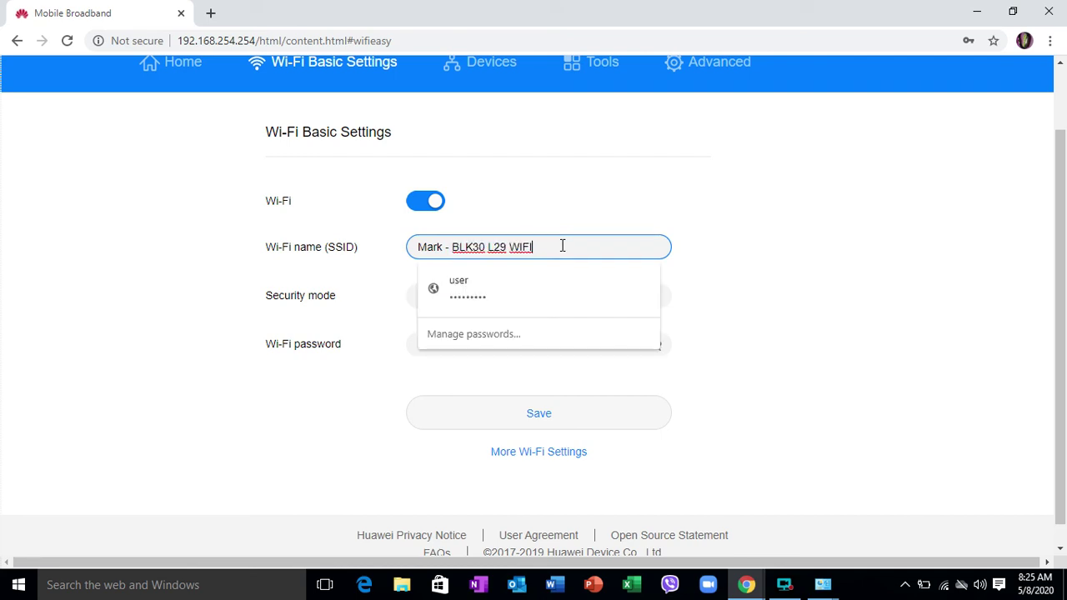
click(117, 319)
drag(525, 255, 147, 279)
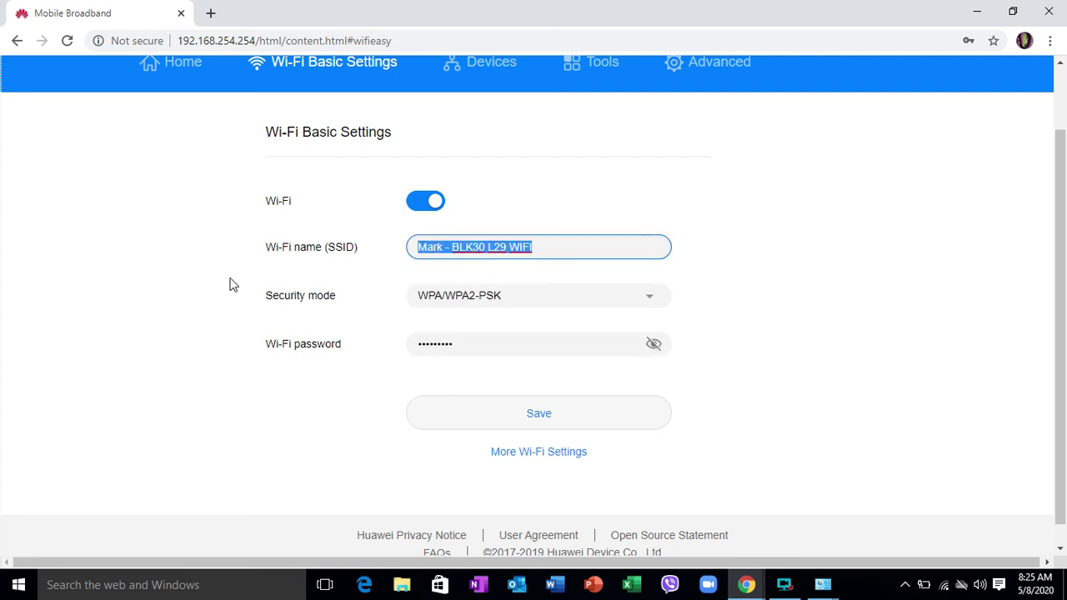
Review the available Wi-Fi security mode options and close the list without choosing another mode
click(523, 302)
click(624, 302)
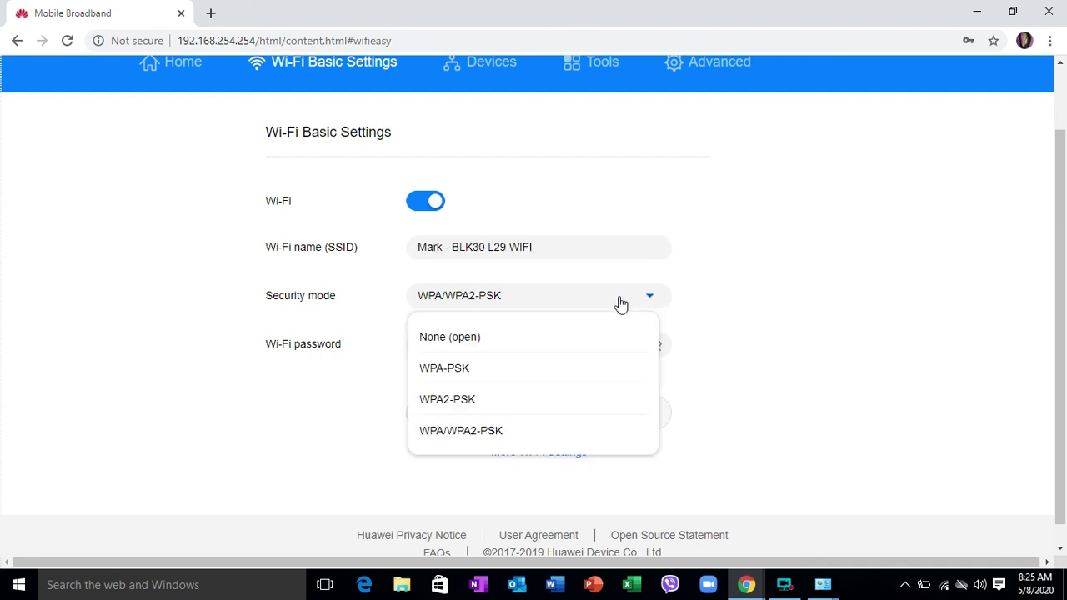
triple_click(620, 307)
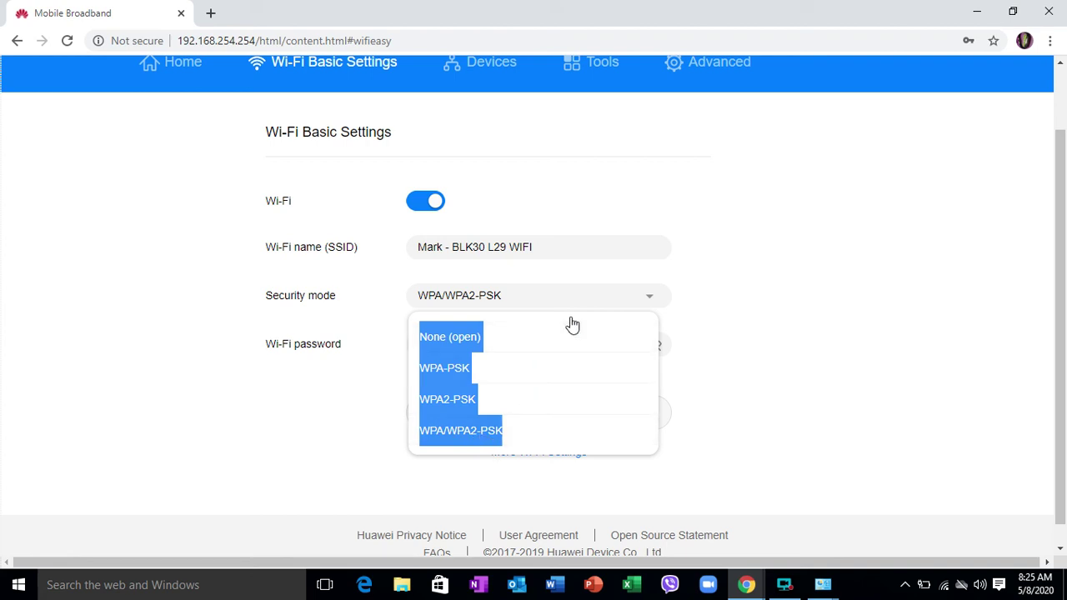
click(562, 294)
click(460, 303)
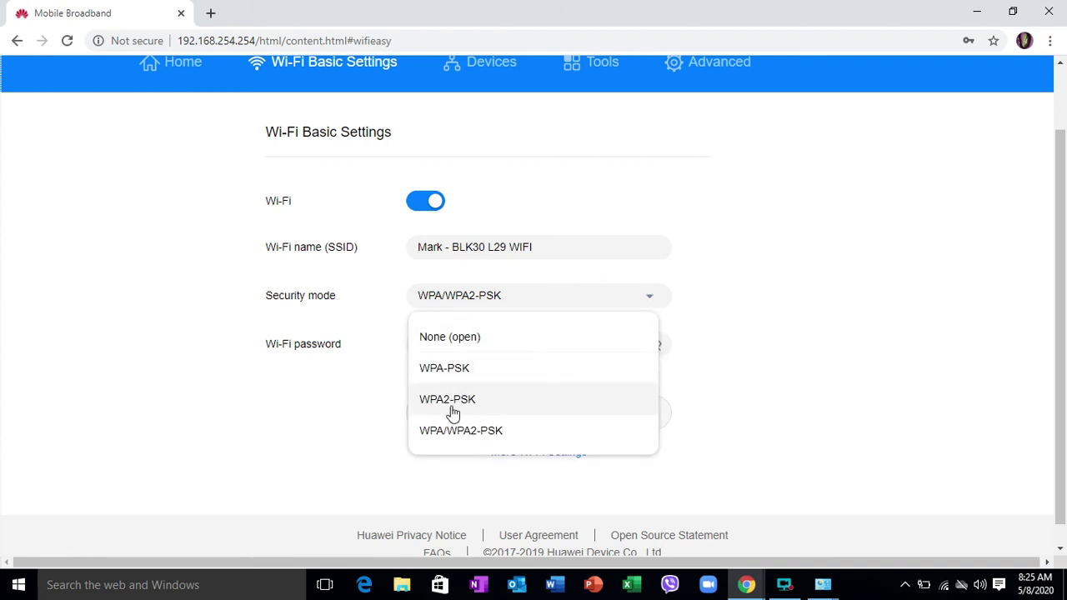
click(60, 389)
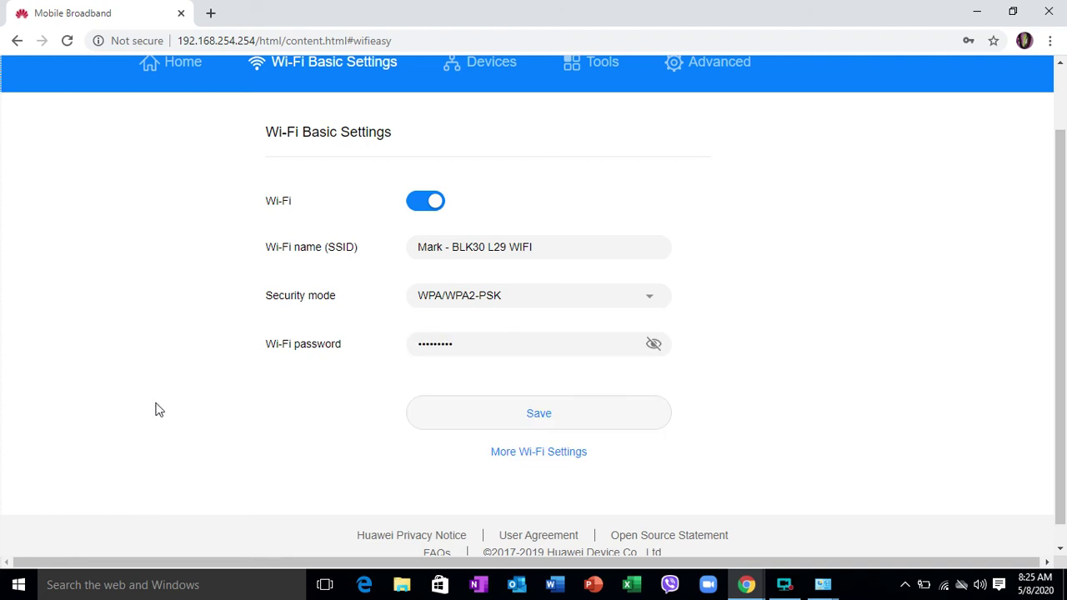
Examine the Wi-Fi password setting by selecting the entire masked password, and leave the field without editing it
click(422, 344)
drag(486, 344, 376, 356)
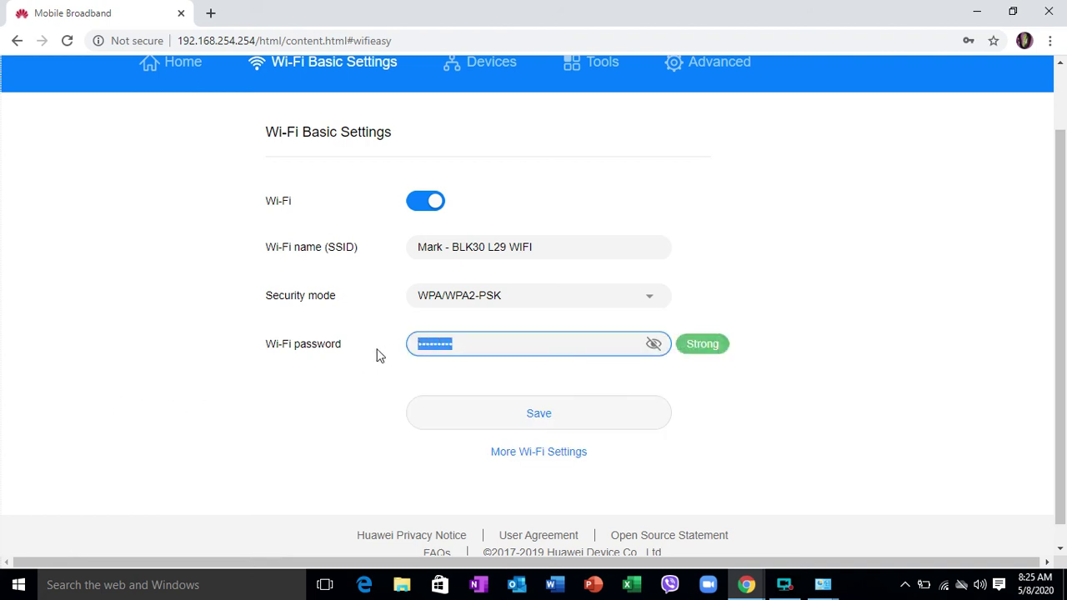
click(539, 342)
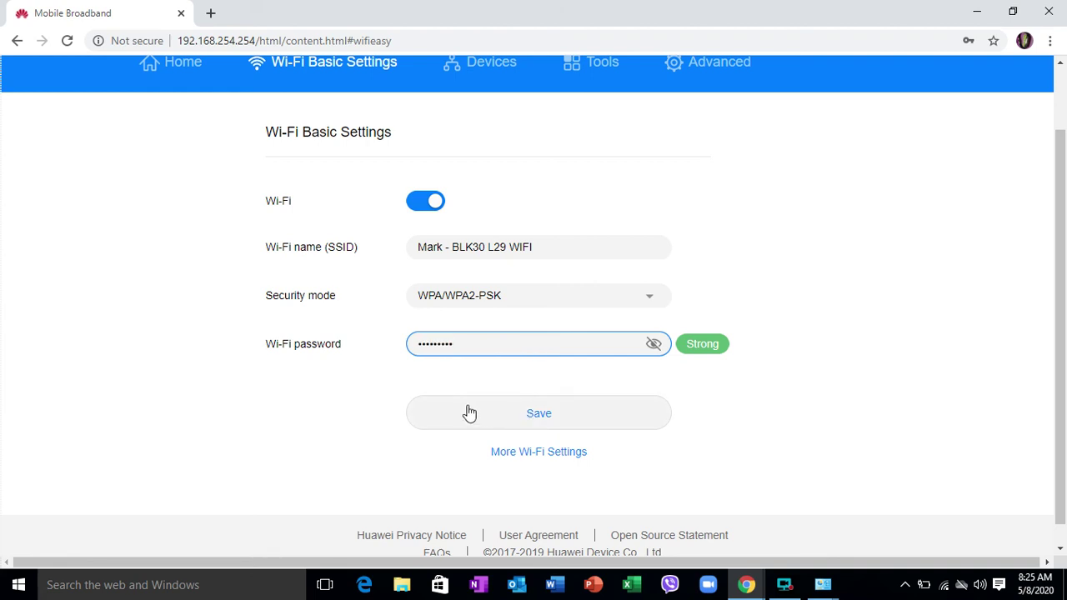
click(72, 358)
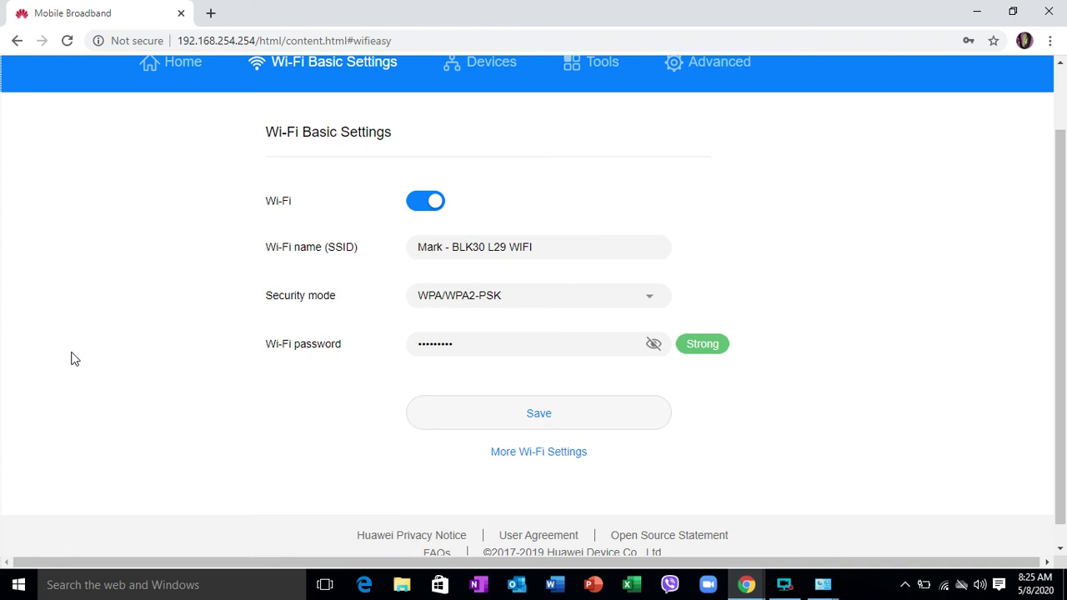
scroll(201, 218, up, 2)
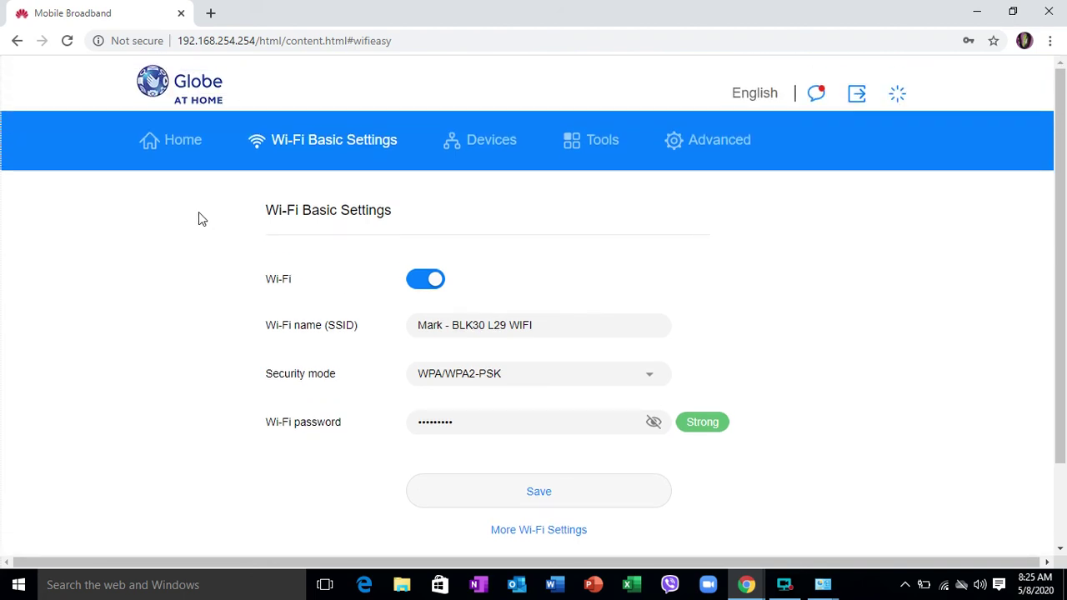